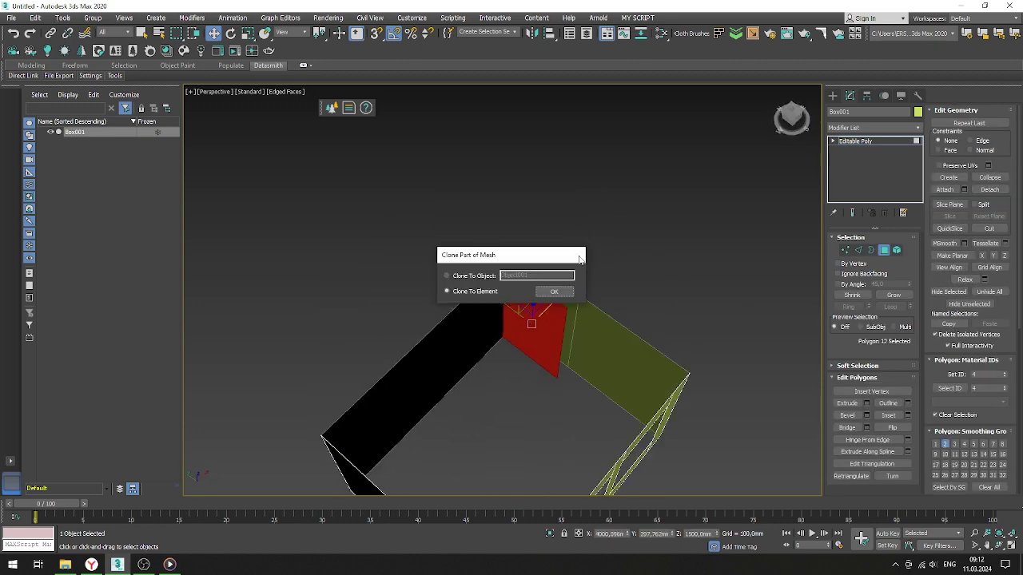
Step: Extrude the cloned polygon element outward to form the room's notched corner
left_click(866, 404)
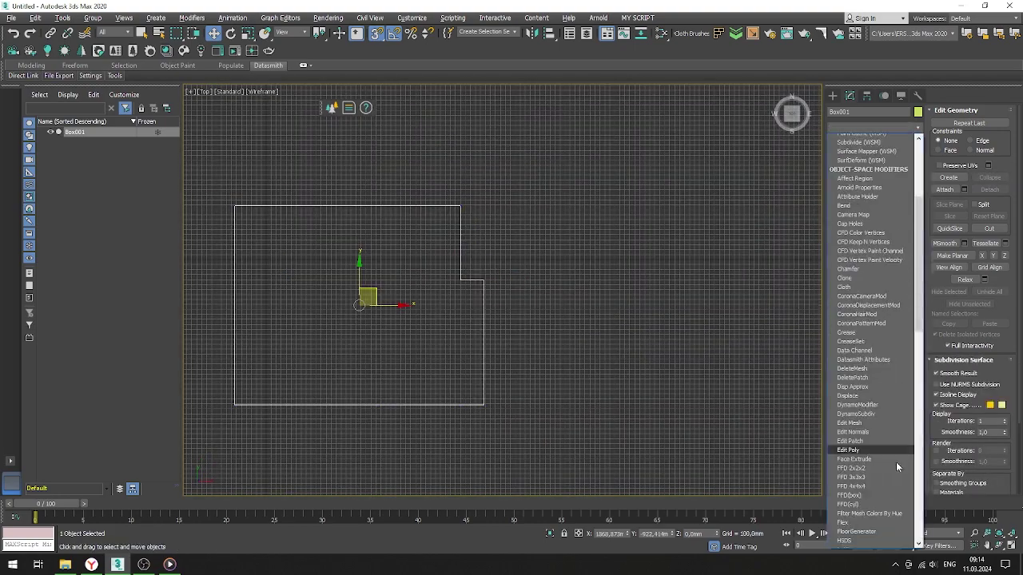
Step: Add a Shell modifier giving the room walls 200 mm thickness, then view the whole room
left_click(896, 462)
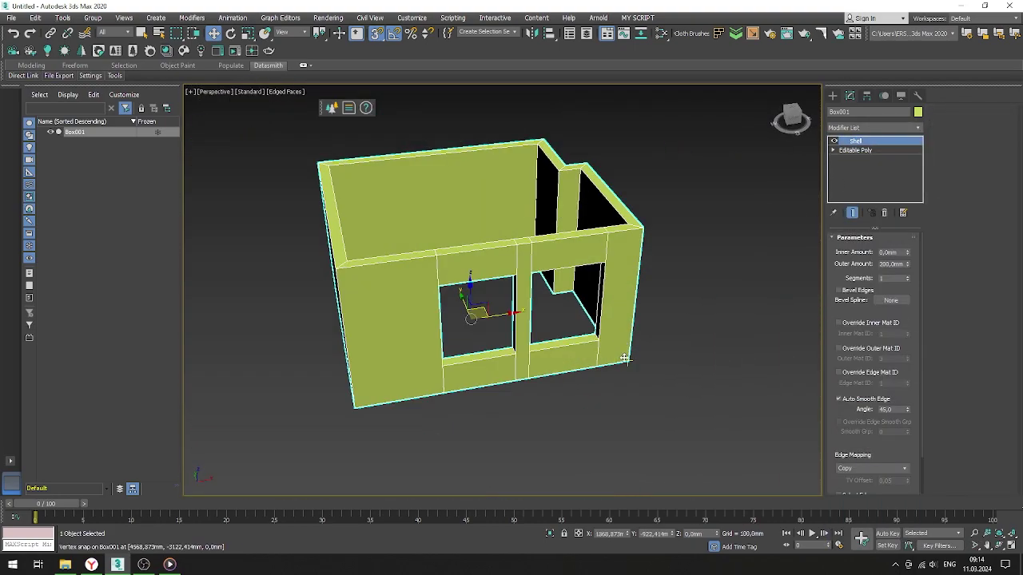
middle_click_drag(589, 210, 670, 266, "alt")
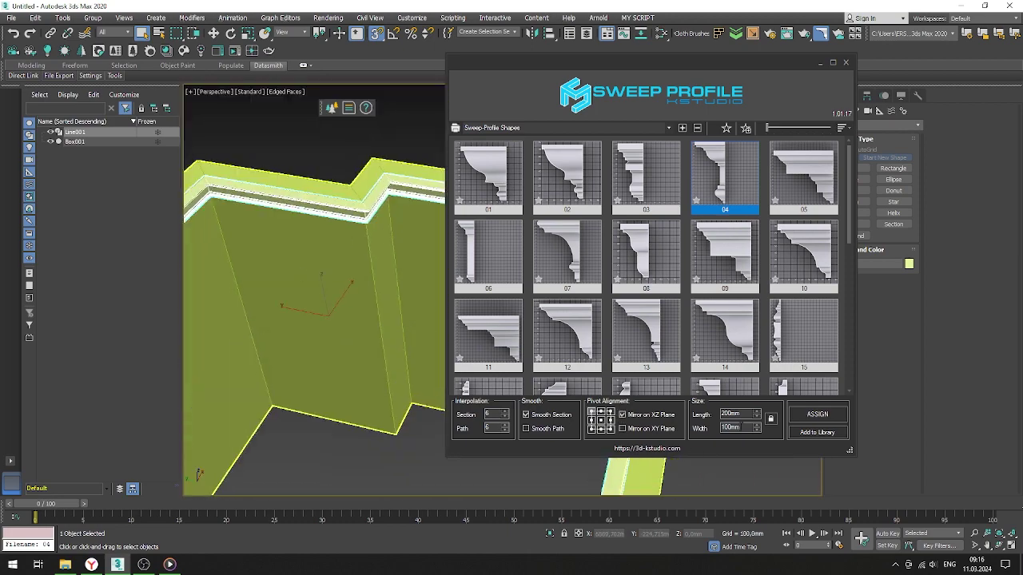
Step: Close the moulding library, close the skirting line spline, and connect new edges across the skirting faces
left_click(845, 63)
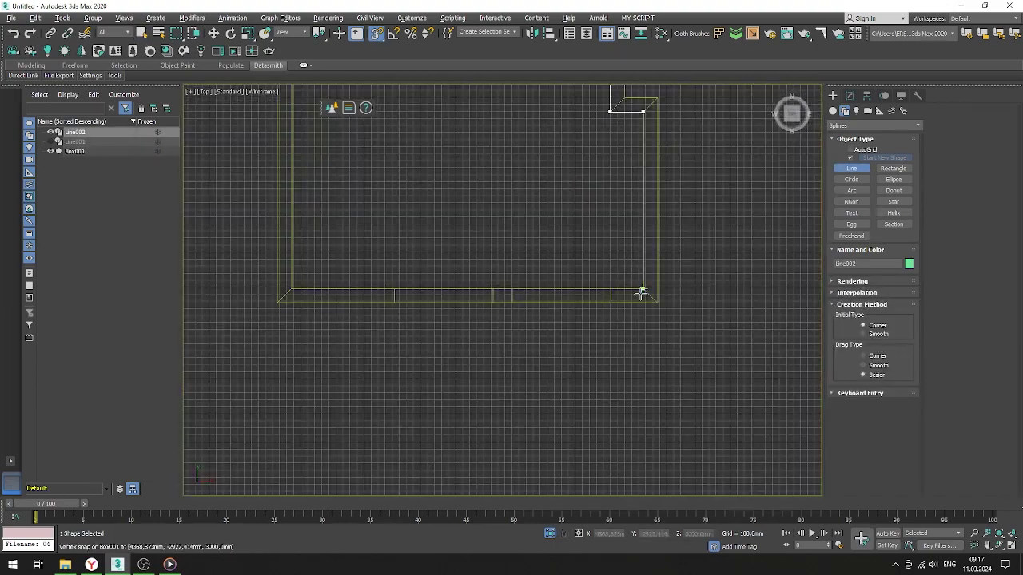
left_click(507, 315)
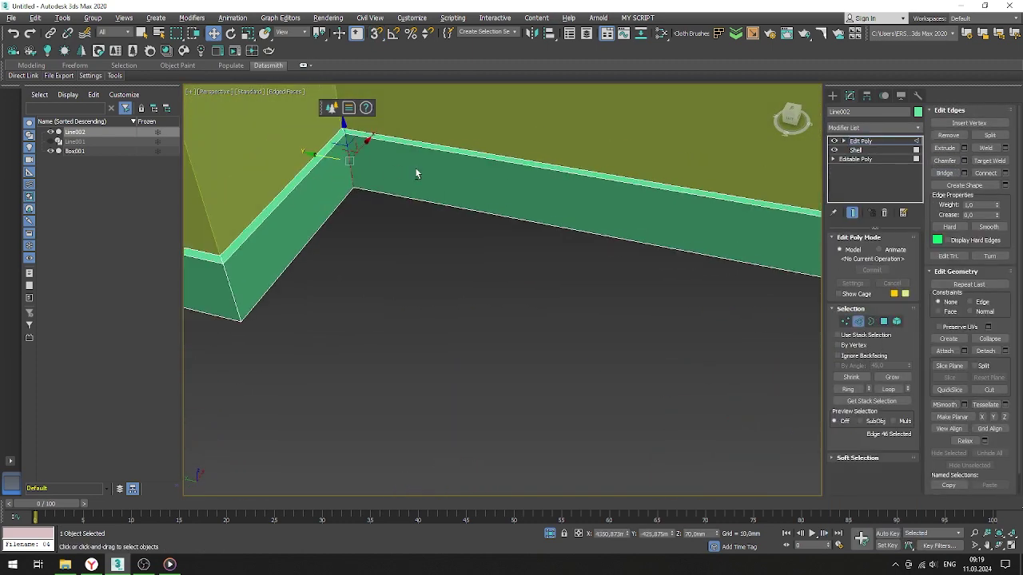
key("ctrl+shift+e")
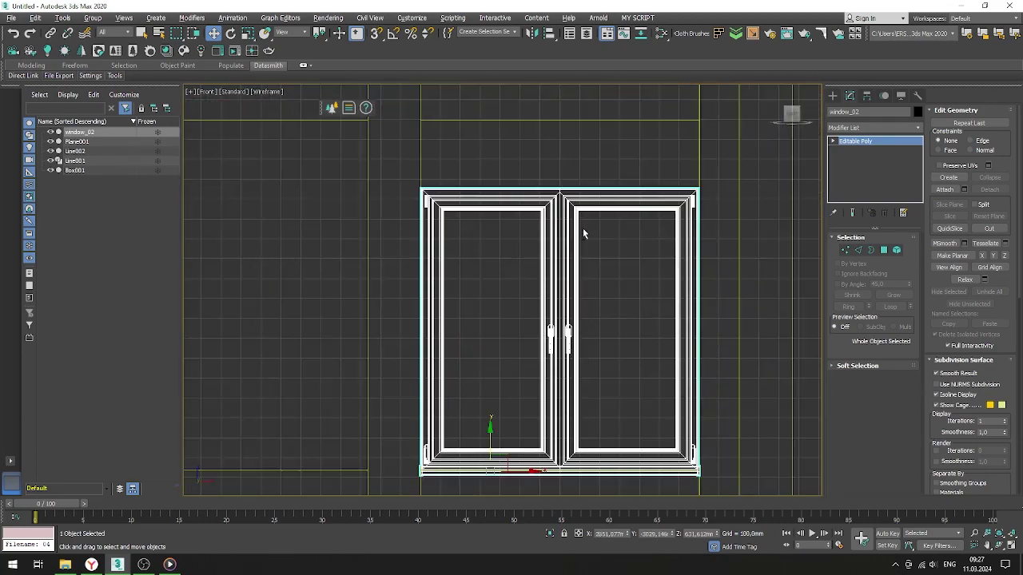
Step: Extrude the floor slab polygon, then extrude the four groove polygons into a strip
key("1")
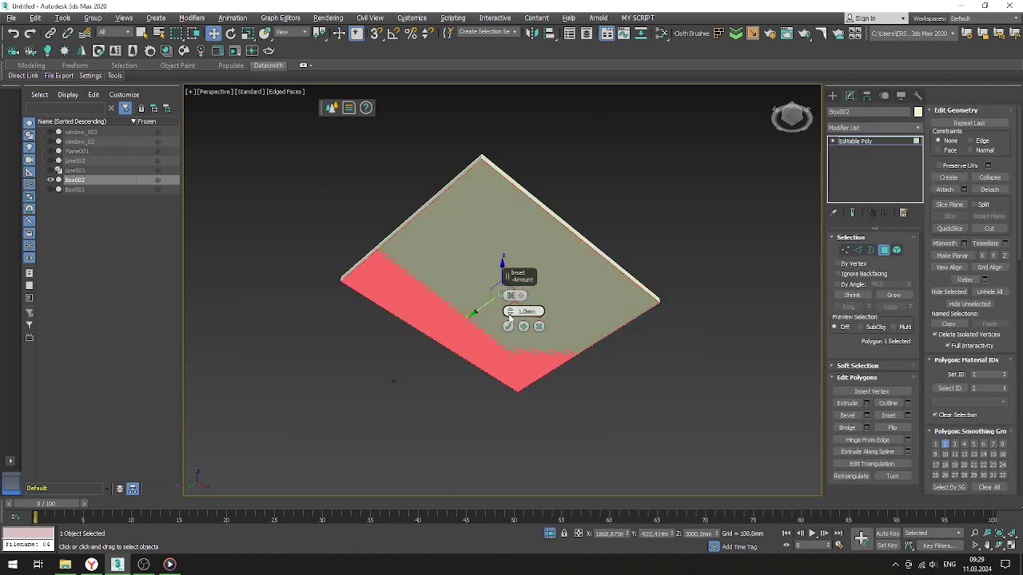
left_click(866, 404)
key("f")
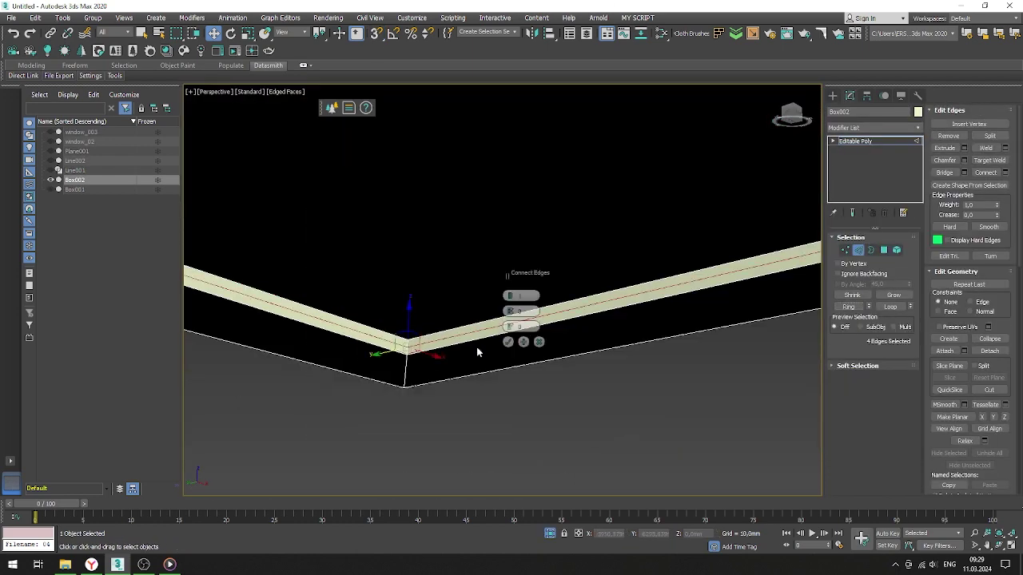
left_click(883, 250)
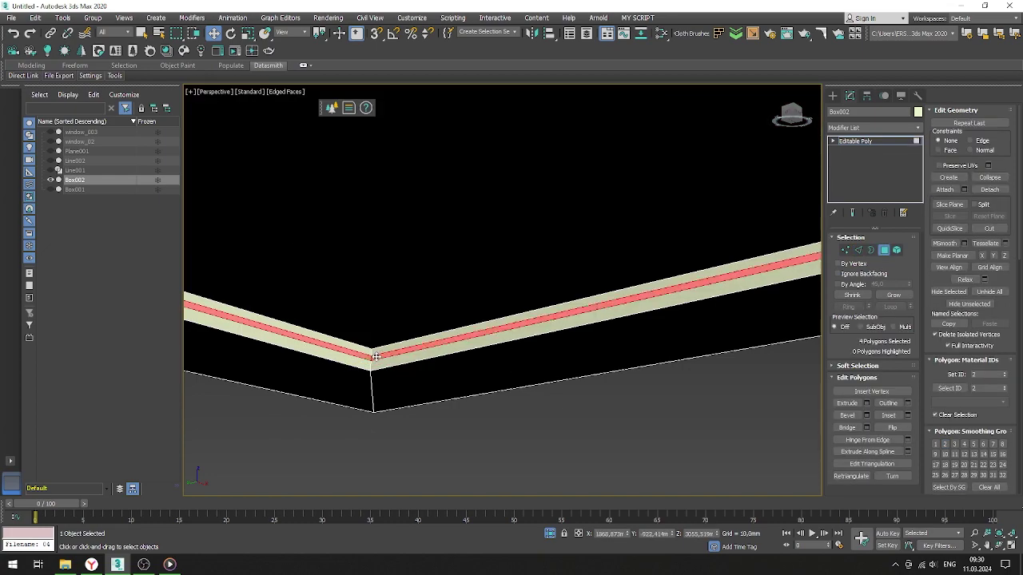
left_click(866, 404)
middle_click_drag(411, 256, 657, 320, "alt")
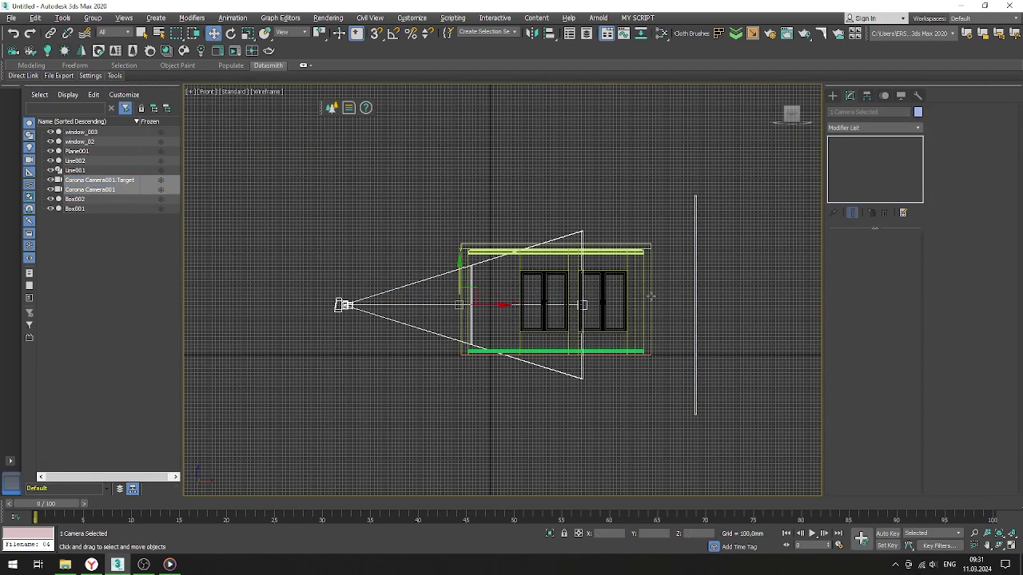
Step: Look through Corona Camera001 with its clipping shown in the viewport
left_click(109, 192)
left_click(934, 356)
key("c")
Step: Open Render Setup and delete SunPositioner001 from the scene
key("F10")
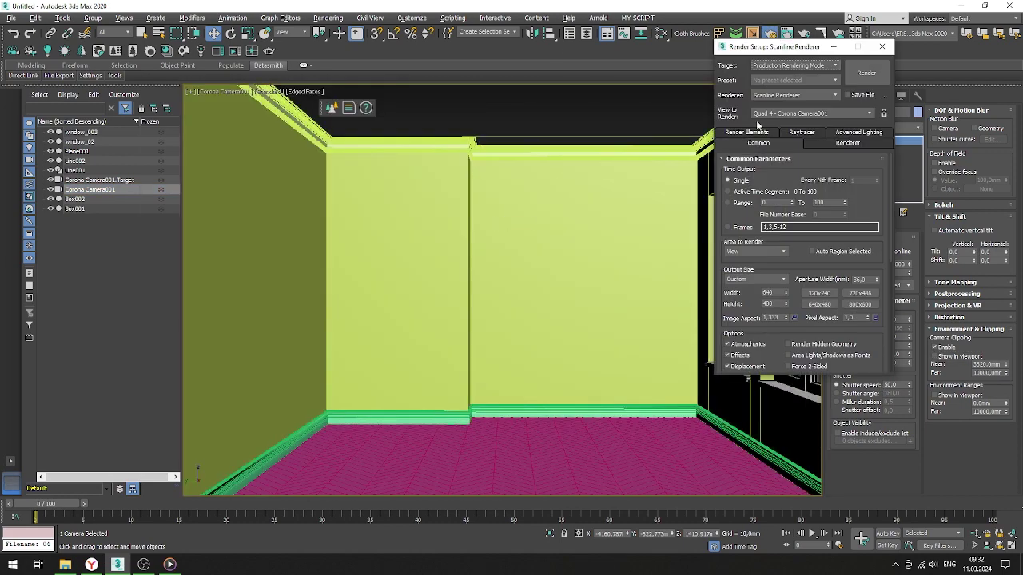
left_click(75, 208)
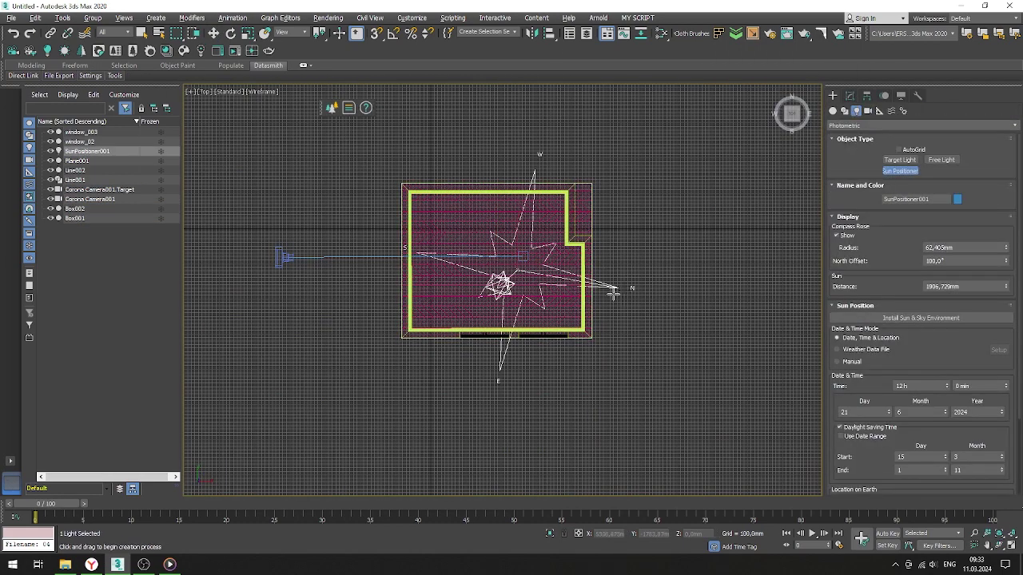
left_click(214, 32)
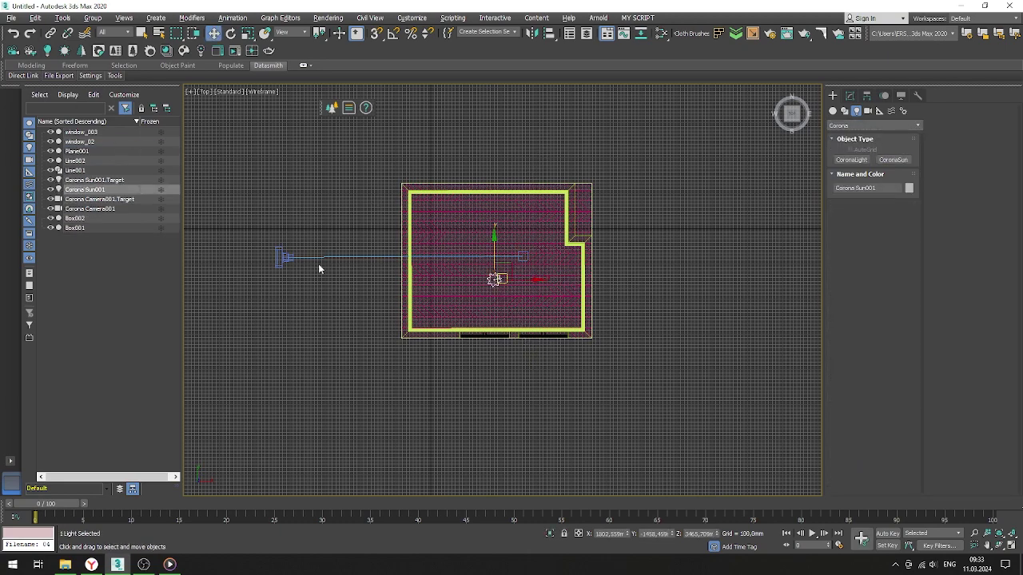
Step: Select the new Corona Sun in the front view and adjust the render settings
key("f")
left_click(466, 212)
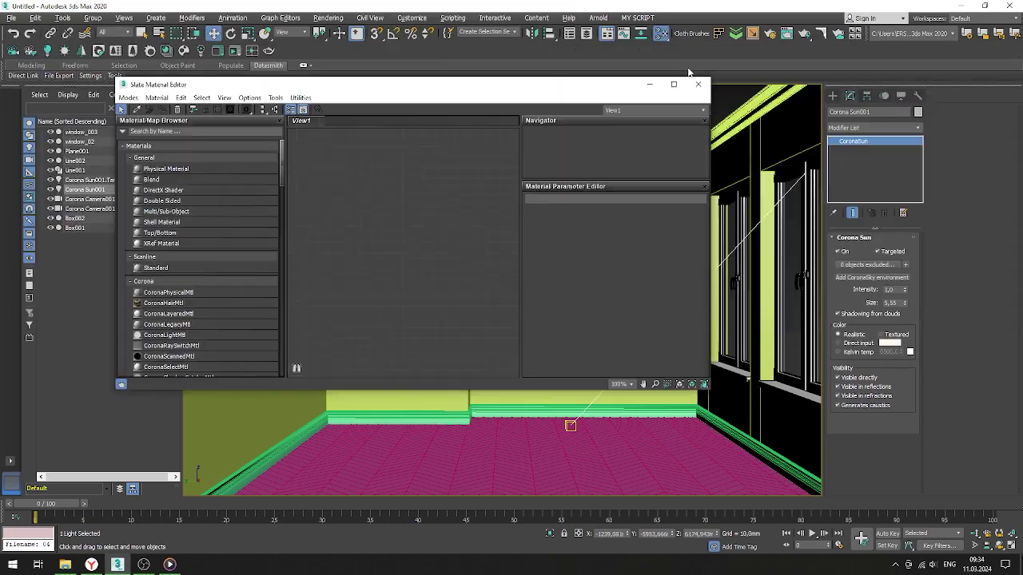
key("F10")
left_click_drag(180, 292, 406, 258)
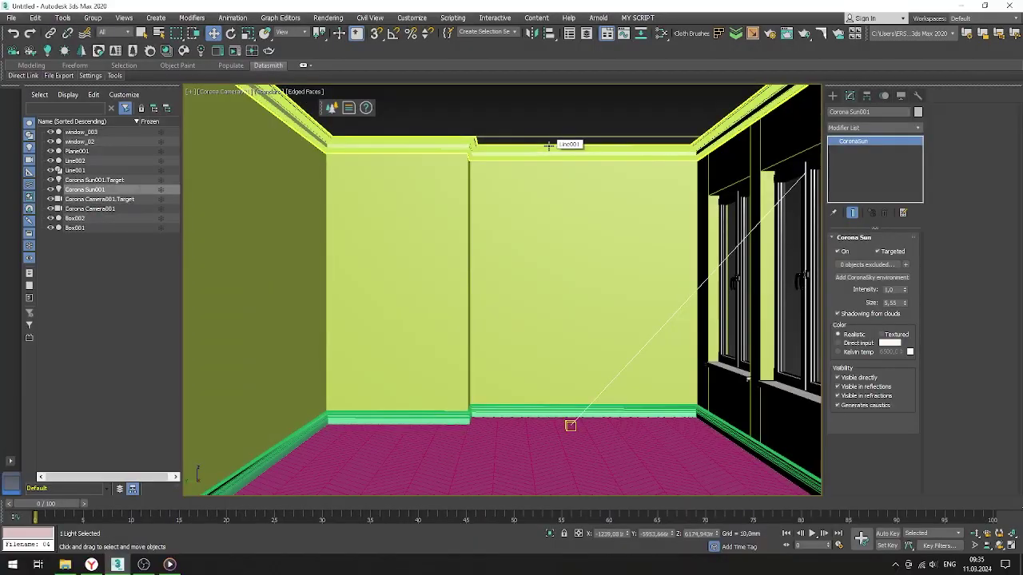
Step: Adjust the floor box vertices and start a new render from the Corona camera
key("1")
scroll(519, 213, "up", 5)
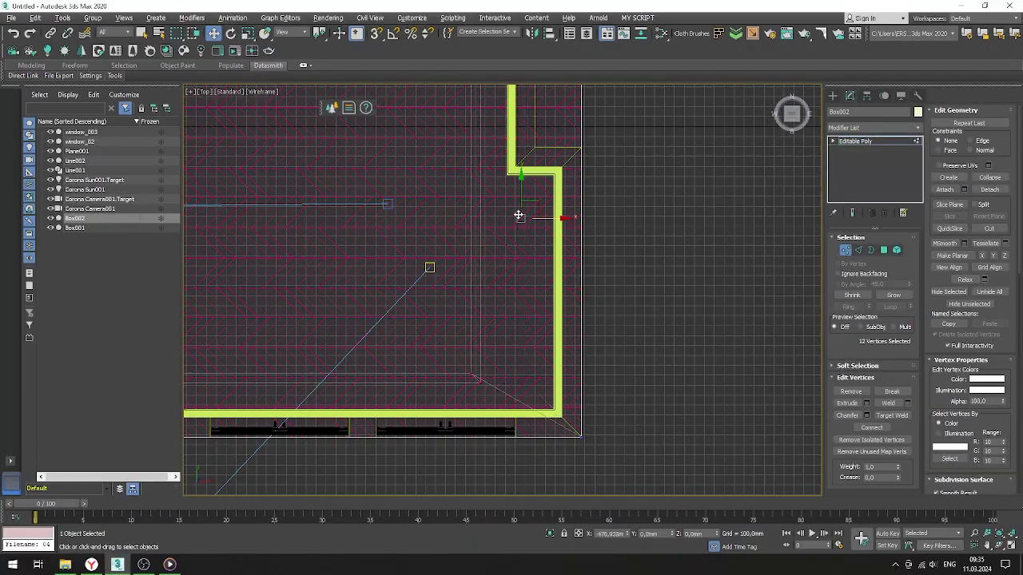
key("c")
key("shift+q")
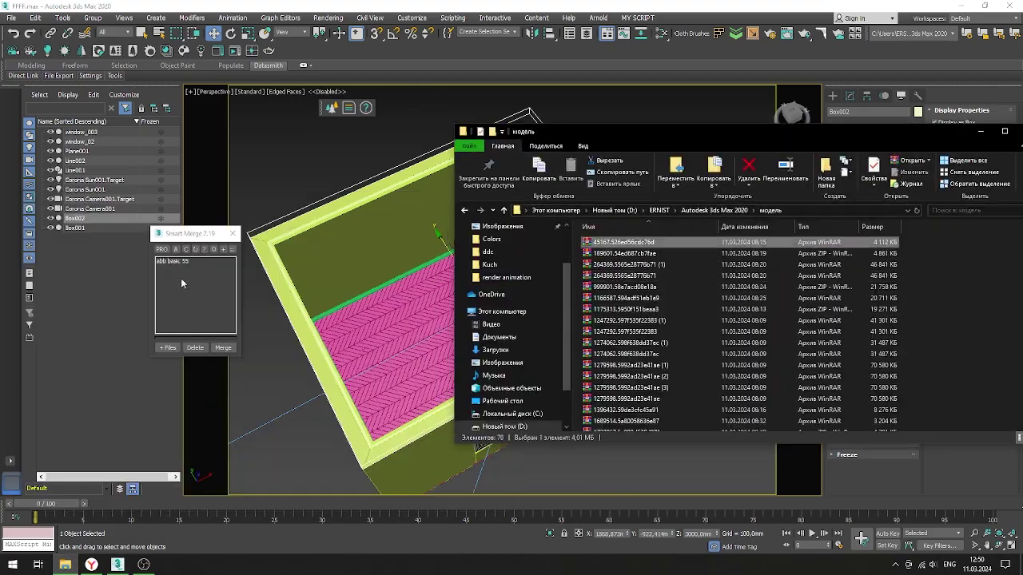
Step: Merge the abb basic 55 model, render interactively, and select the carpet group
left_click(176, 261)
left_click(223, 347)
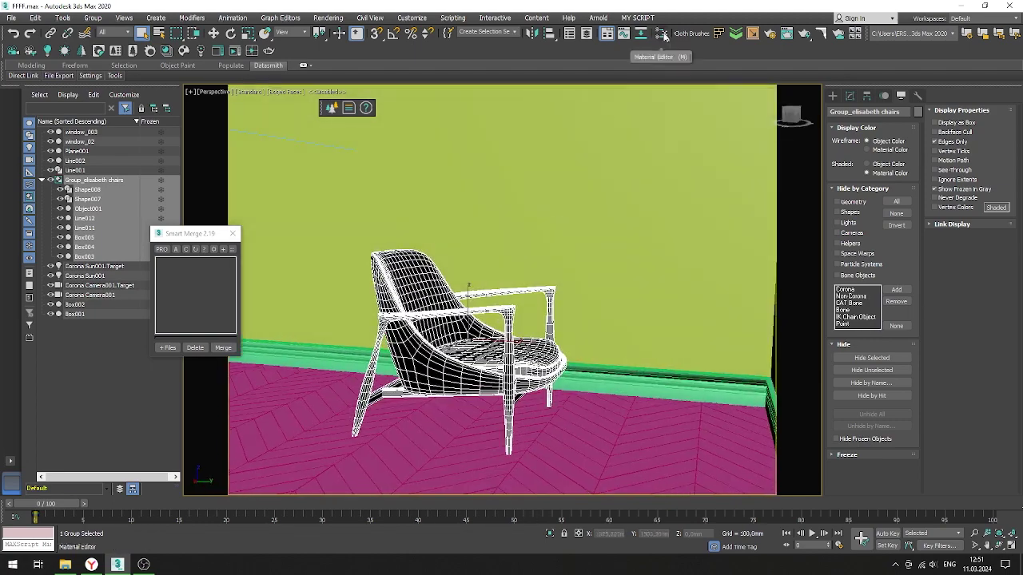
key("F10")
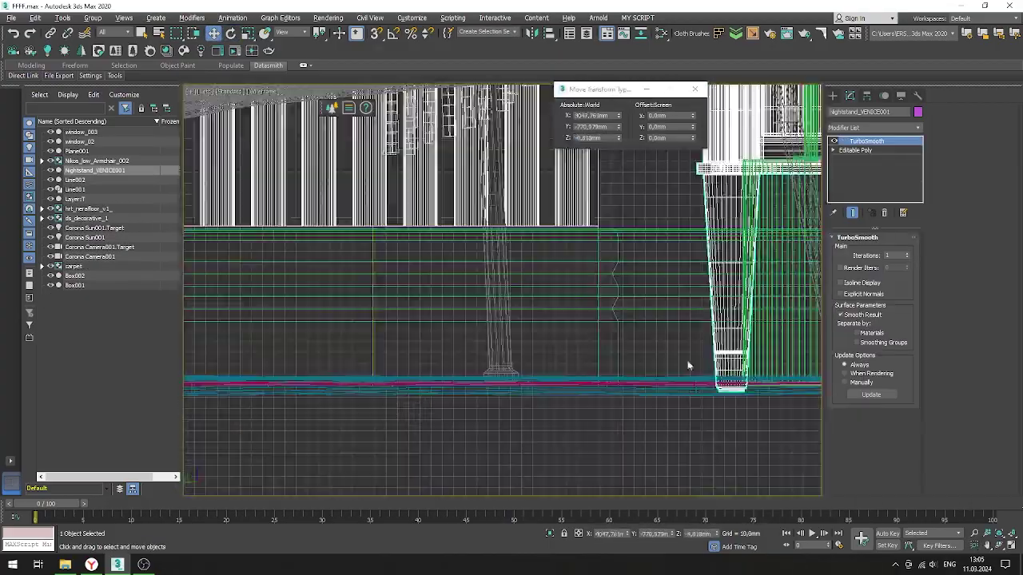
scroll(526, 323, "down", 5)
left_click(526, 323)
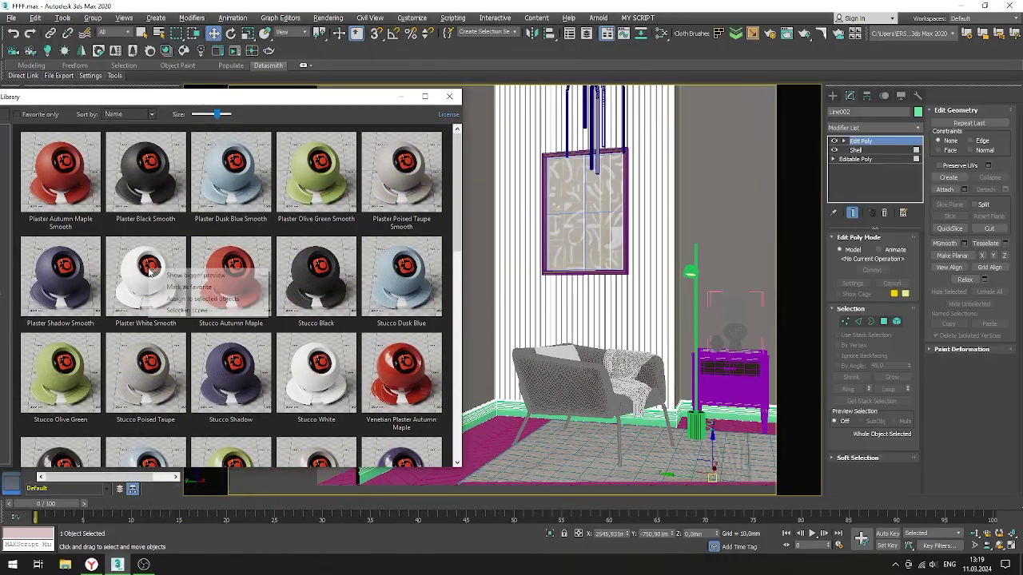
Step: Render the furnished room, then orbit around the nightstand and select the flower vase group
key("shift+q")
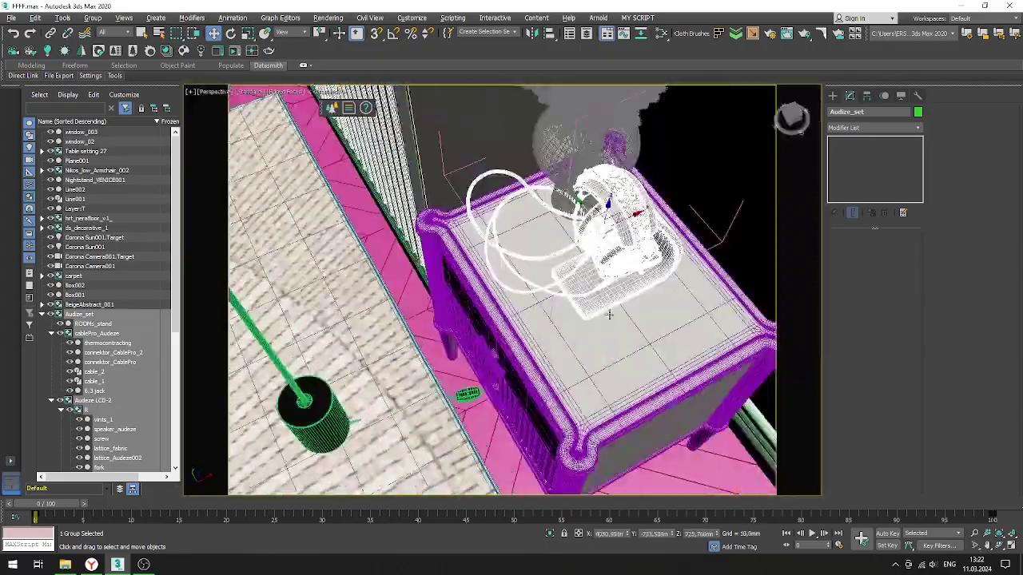
middle_click_drag(609, 314, 644, 181, "alt")
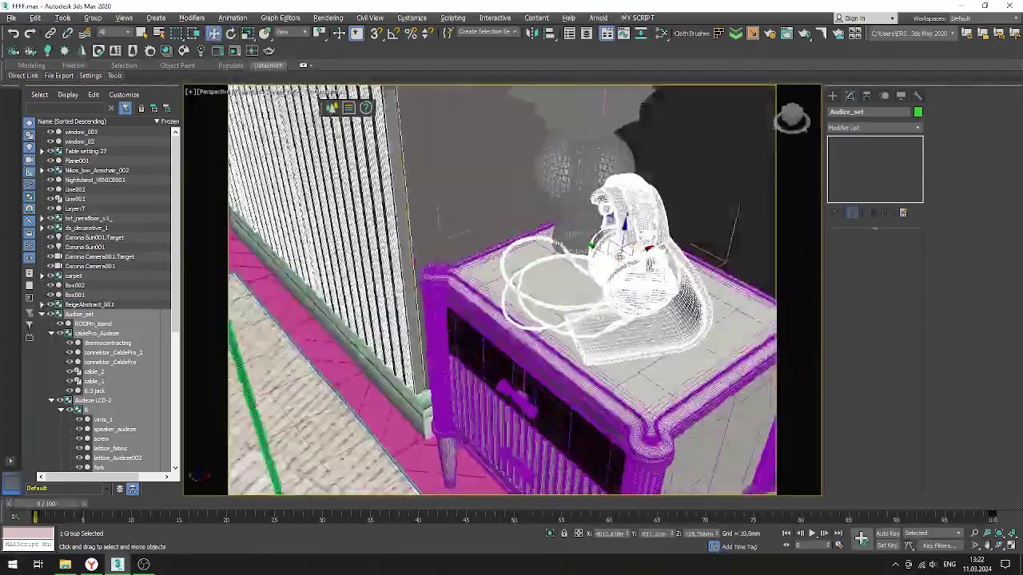
left_click(644, 181)
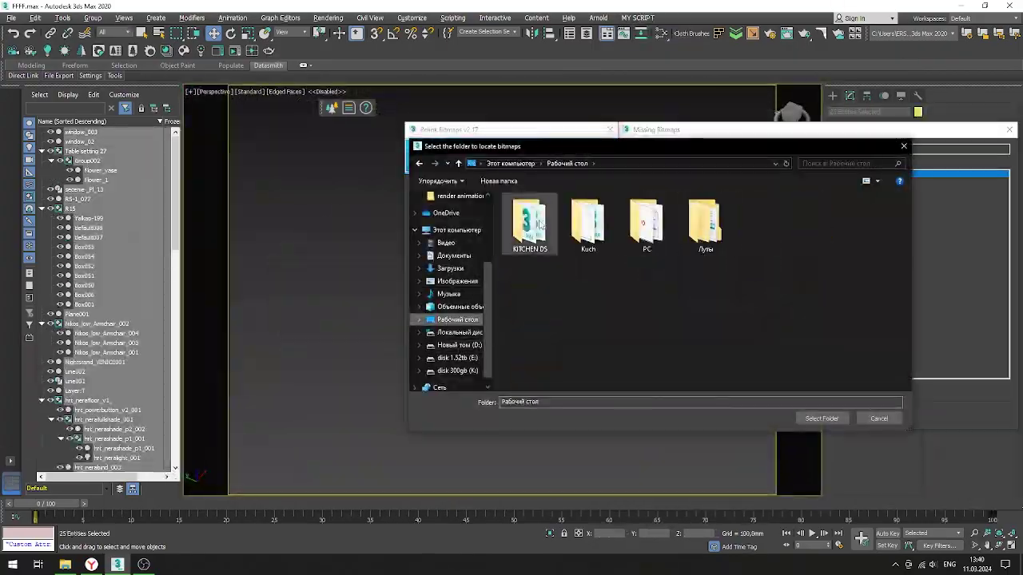
Step: Relink the missing bitmap to a new image file and close the Material Editor
key("Escape")
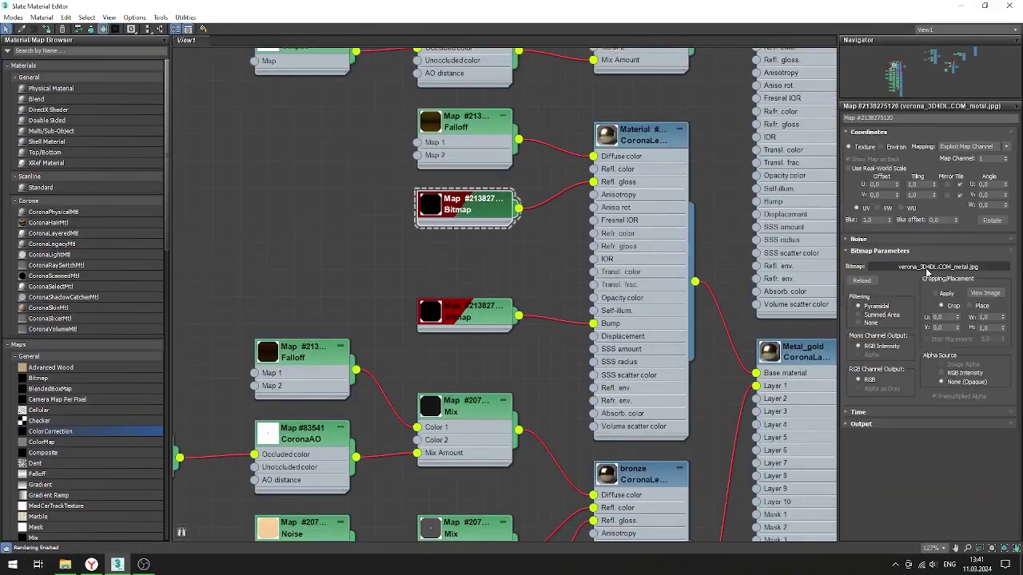
left_click(927, 269)
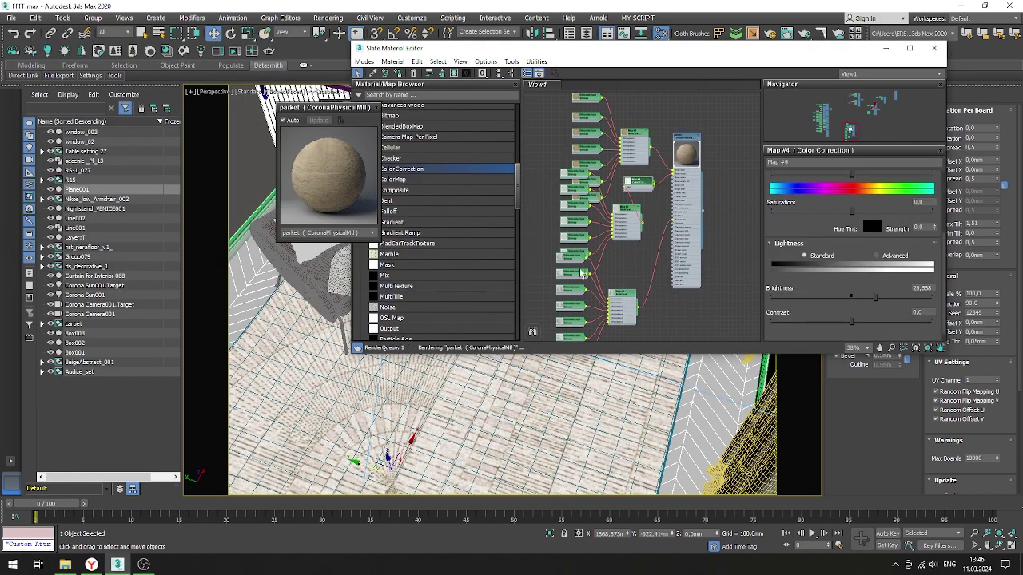
key("m")
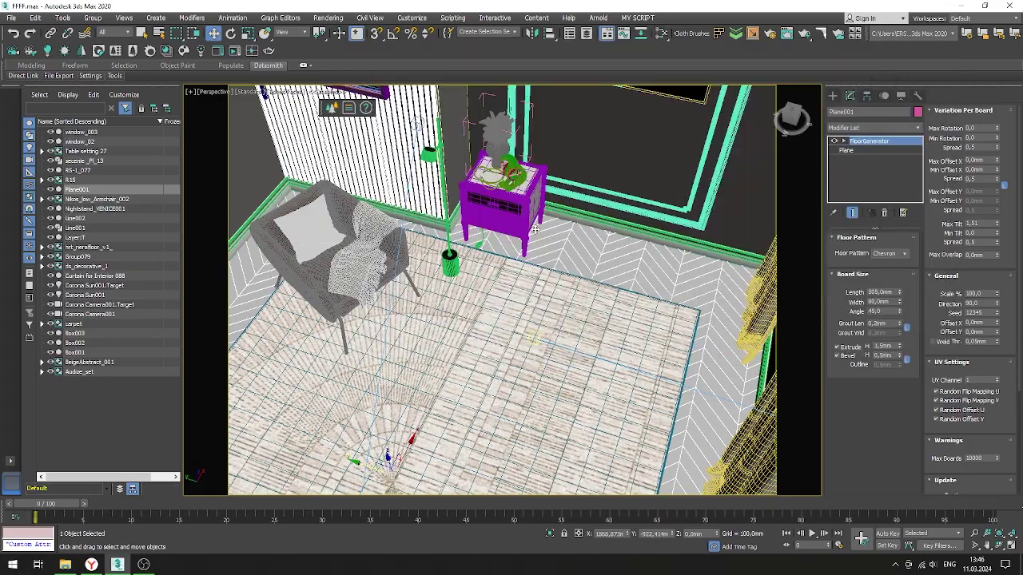
Step: Test-render from Corona Camera001 and close the render window
key("c")
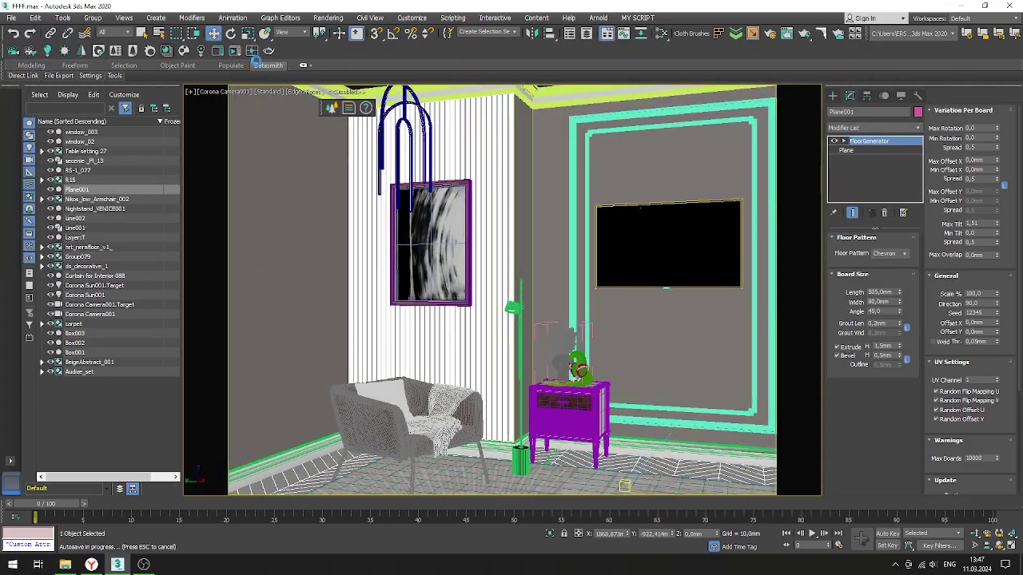
key("shift+q")
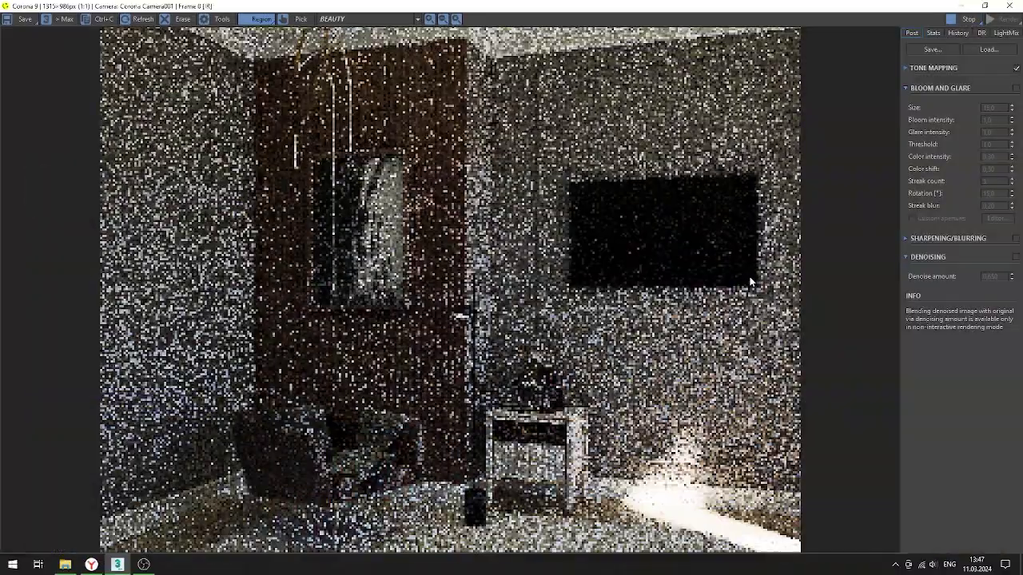
key("alt+Tab")
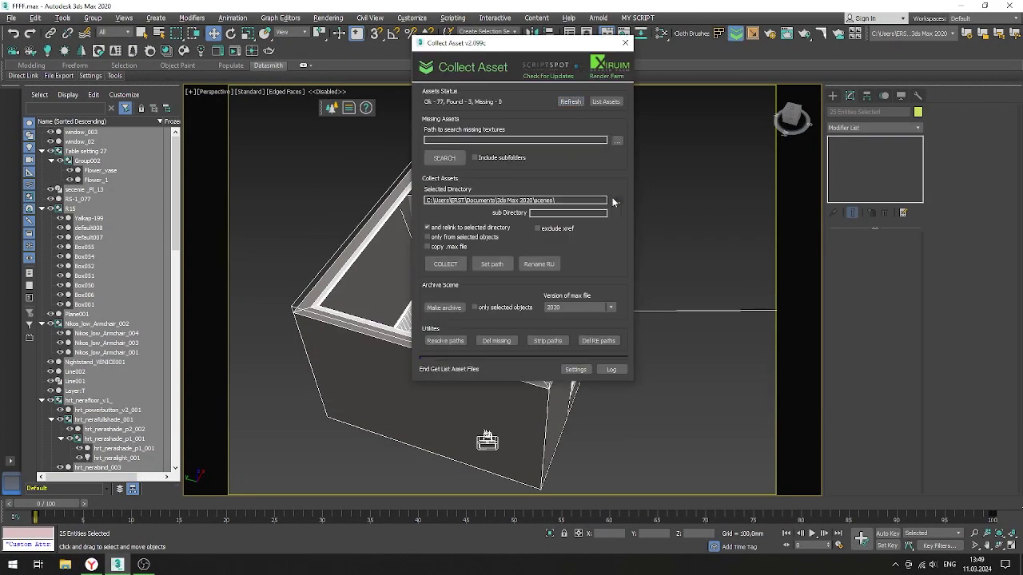
Step: Collect the scene's assets into the Un_Test folder and confirm the 81 copied files
left_click(613, 201)
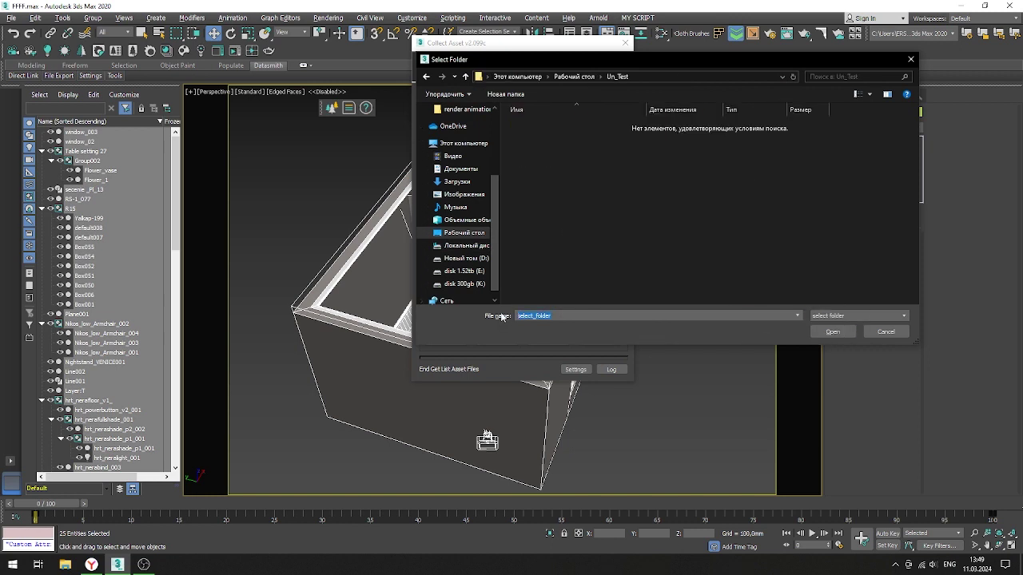
left_click(831, 332)
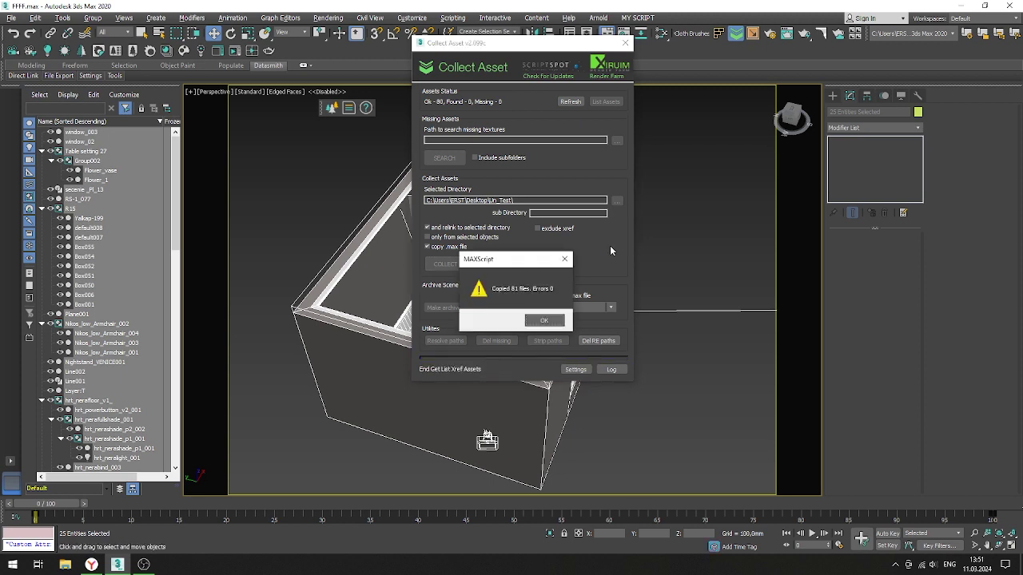
left_click(544, 321)
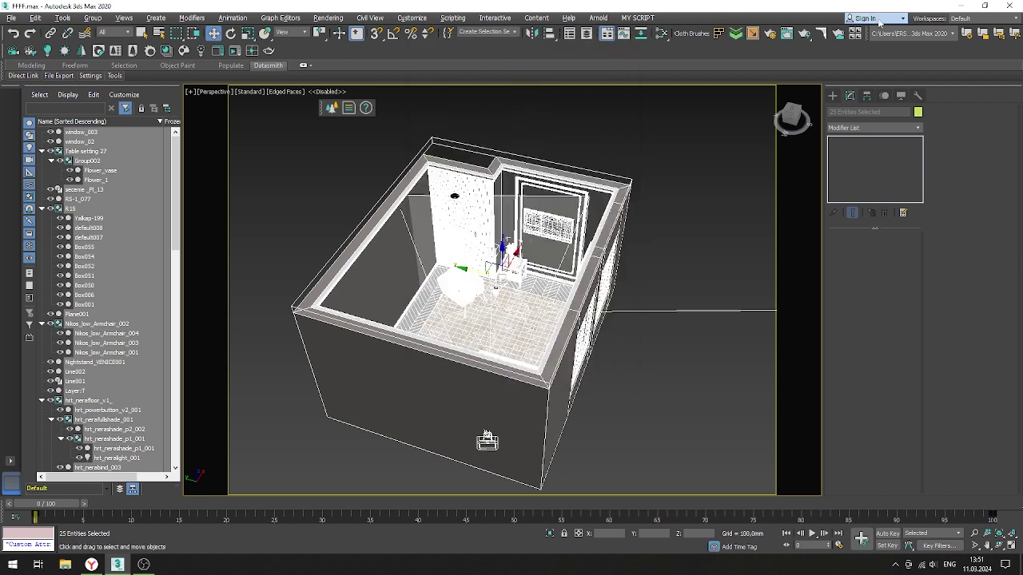
scroll(478, 295, "down", 5)
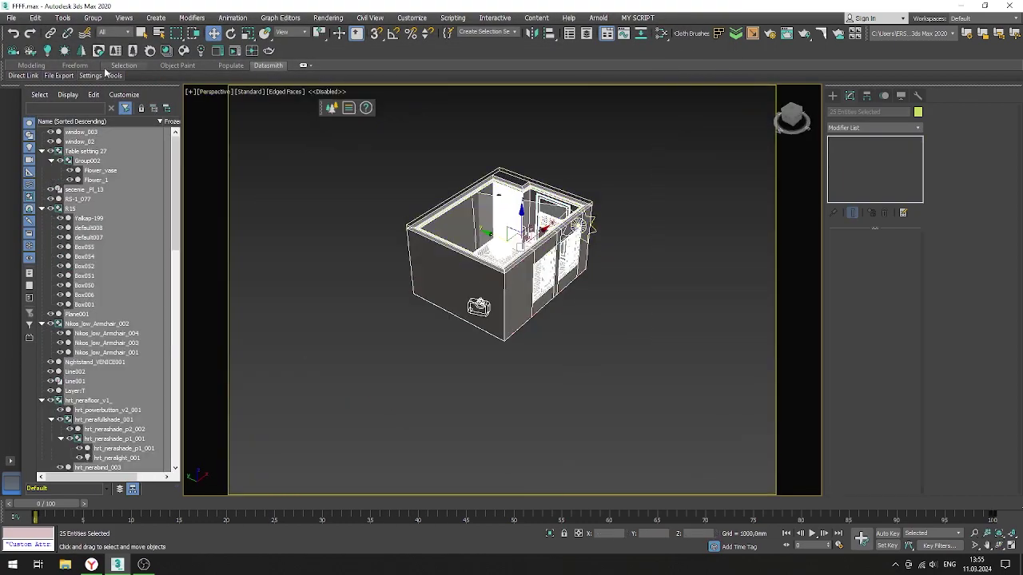
Step: Export the 3ds Max scene to a Datasmith file and save it
left_click(62, 75)
left_click(63, 100)
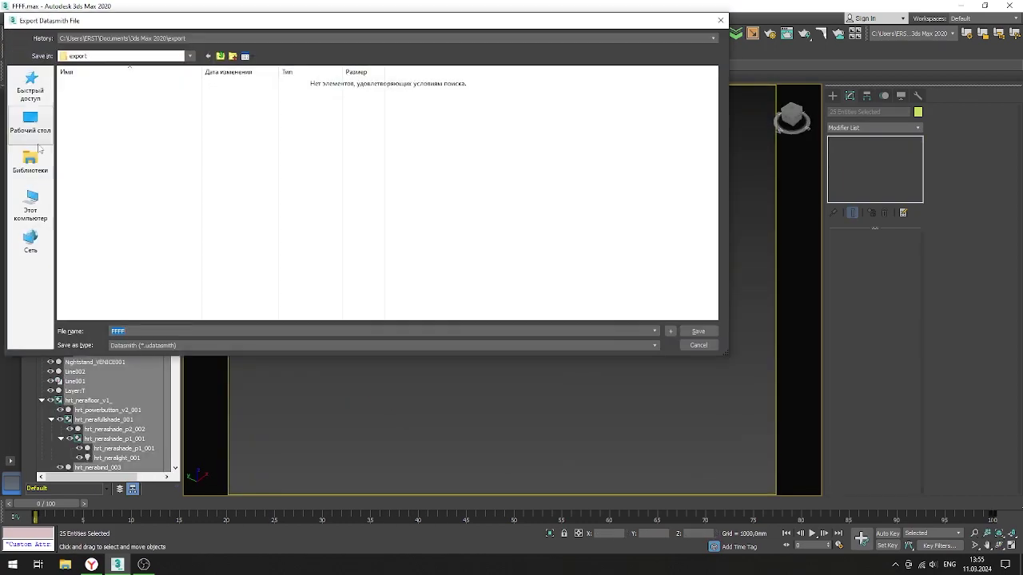
left_click(693, 330)
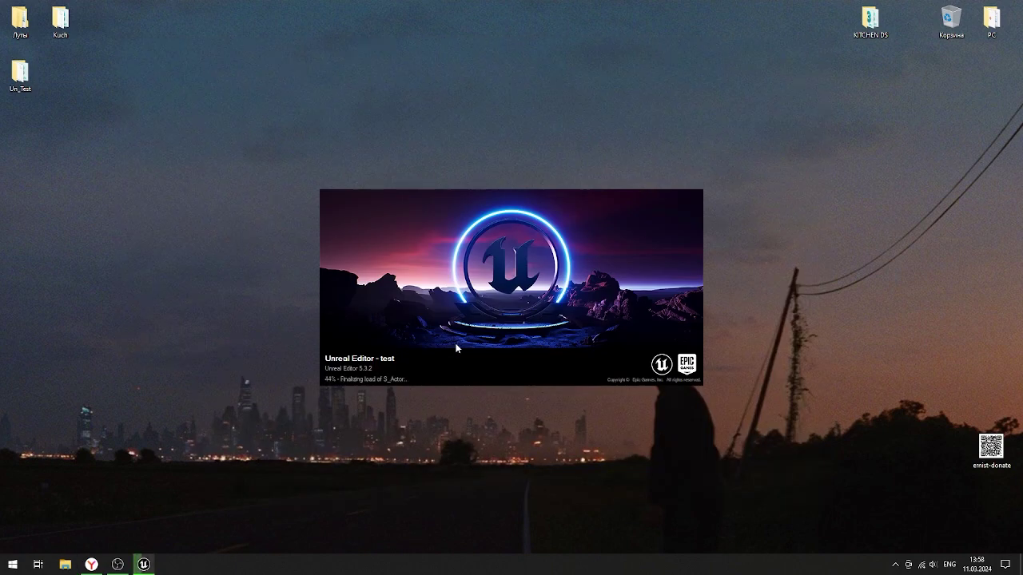
Step: Dismiss the video memory warning and import the uv_test Datasmith file with Generate Lightmap UVs on
left_click(644, 309)
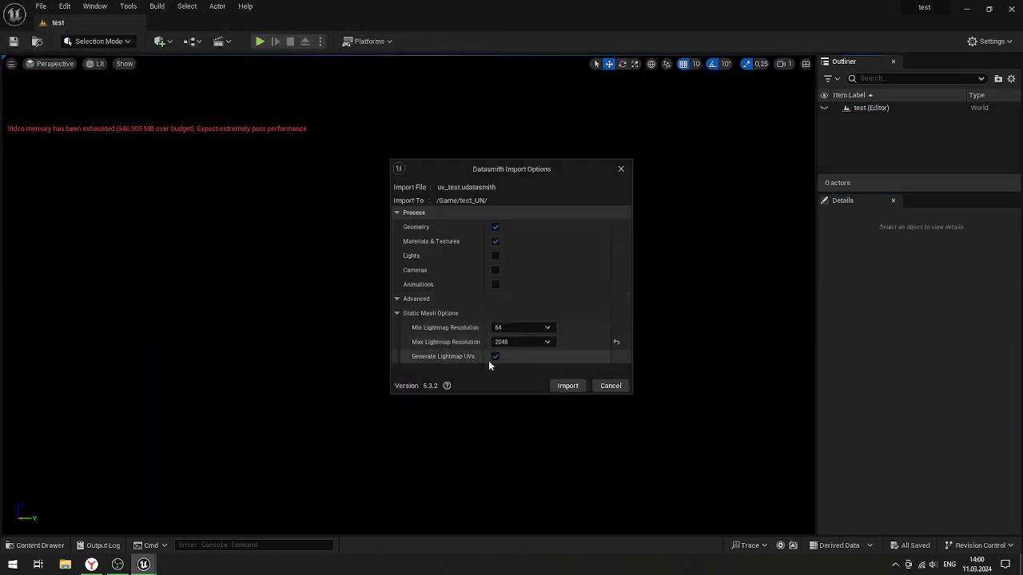
left_click(551, 385)
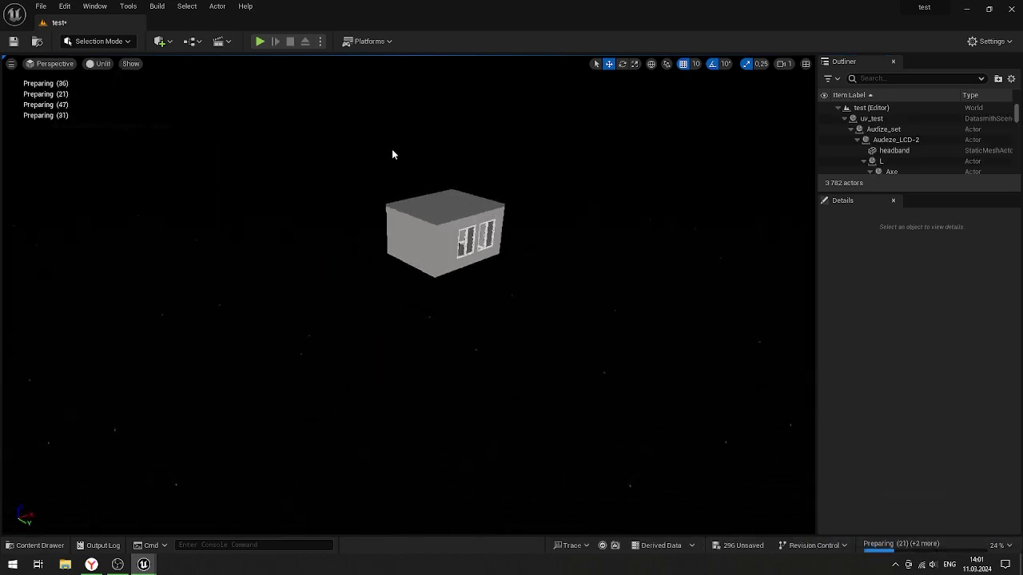
Step: Place a Directional Light and a Sky Light in the level
left_click(160, 41)
mouse_move(194, 234)
left_click(287, 164)
left_click(159, 40)
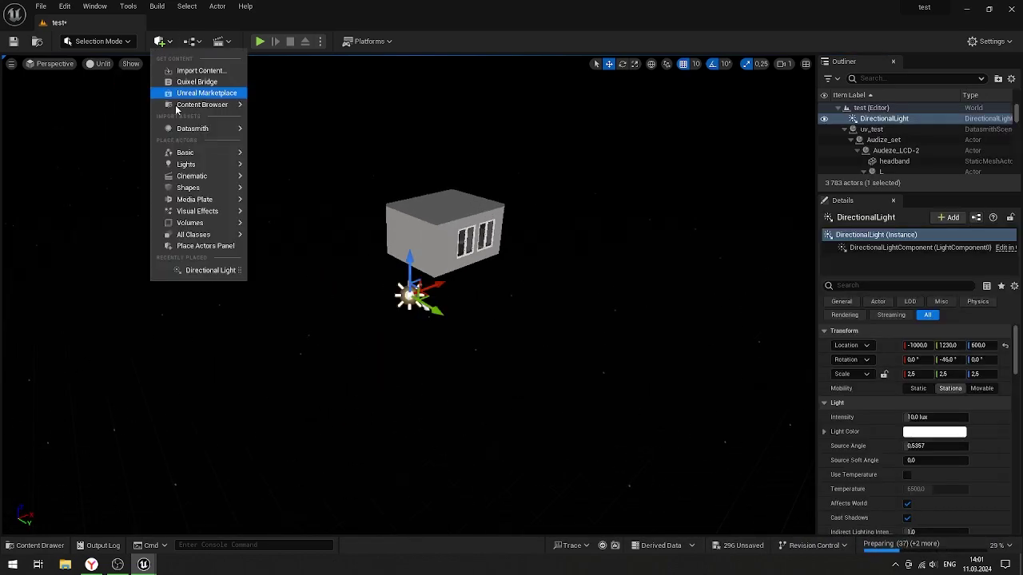
left_click(288, 216)
left_click(160, 41)
Step: Add a Sky Atmosphere and move the view inside the room
scroll(336, 412, "down", 10)
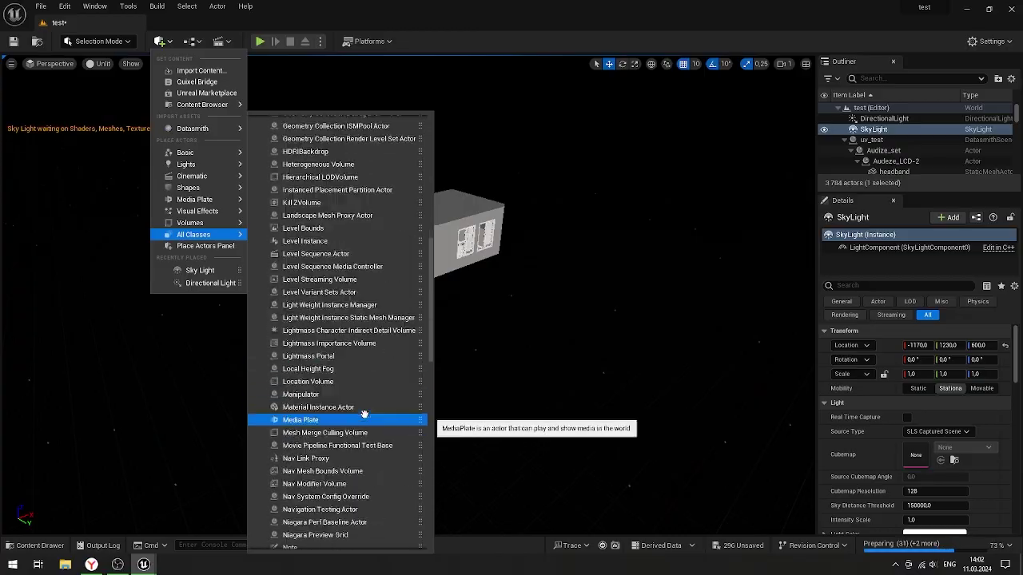
left_click(340, 418)
key("f")
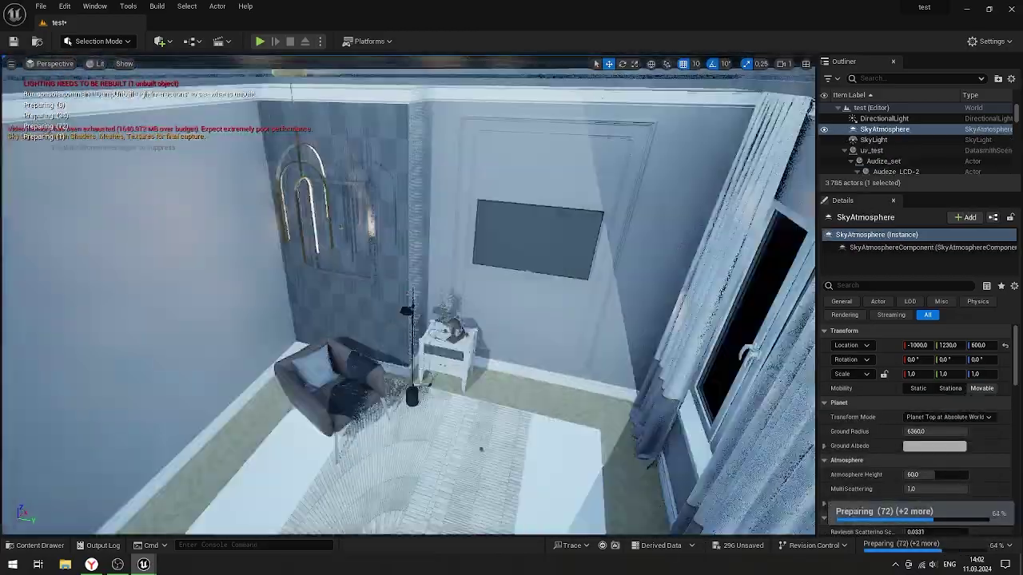